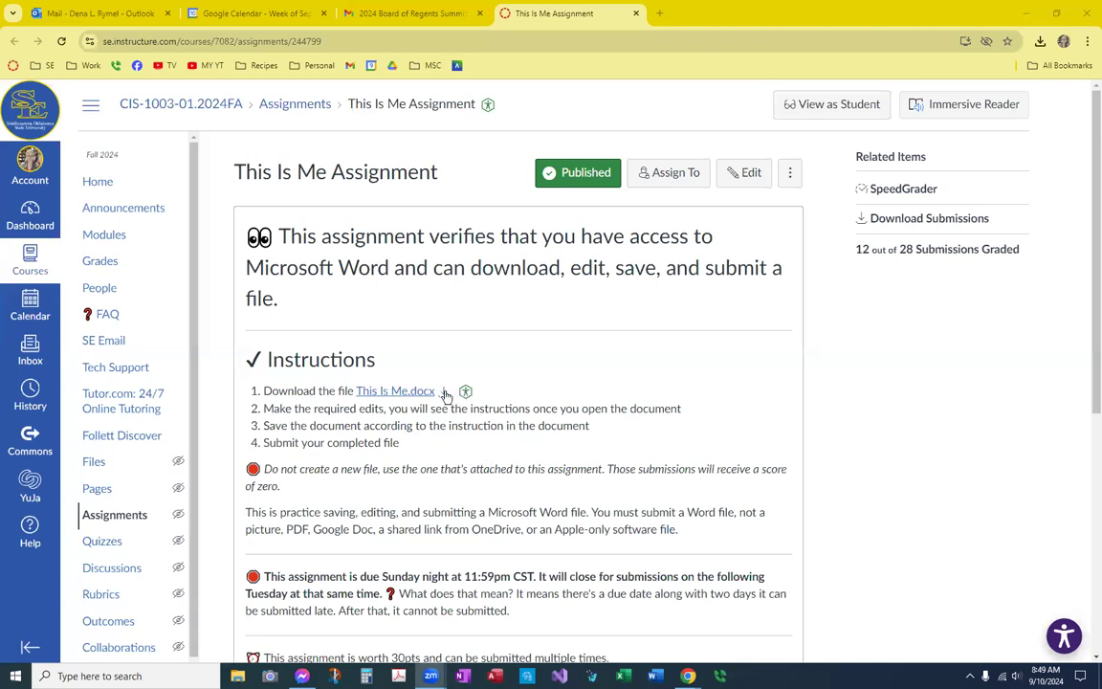
- Download This Is Me.docx from the assignment instructions, open it in Word and place the cursor after the first question
{"action": "left_click", "coordinate": [445, 394]}
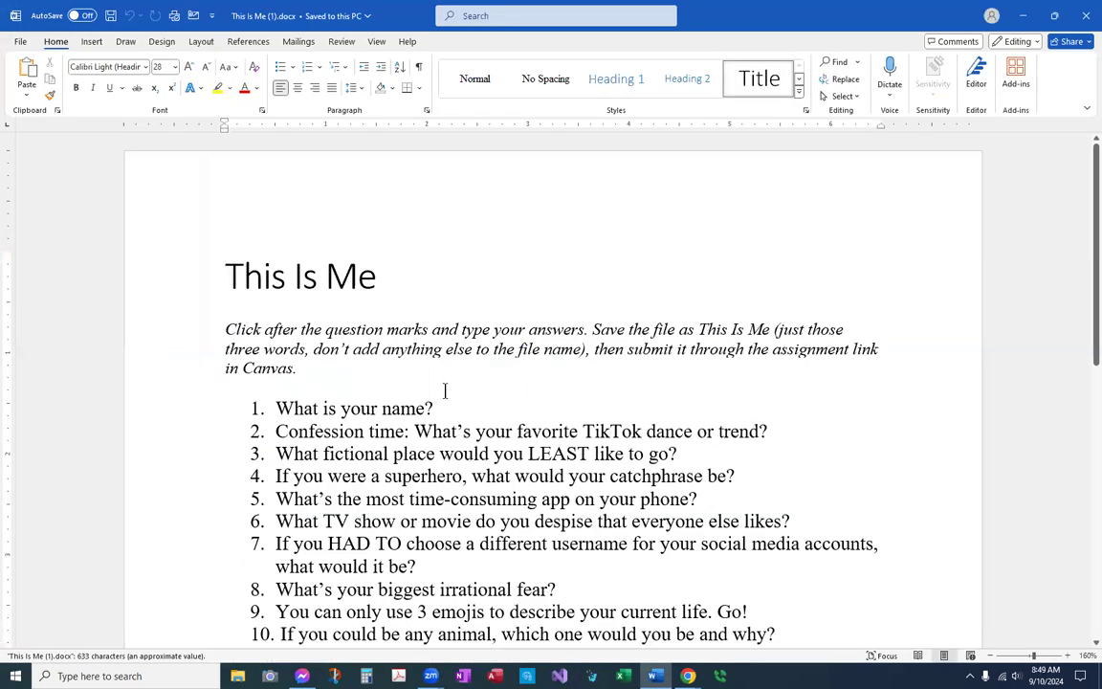
{"action": "left_click", "coordinate": [456, 401]}
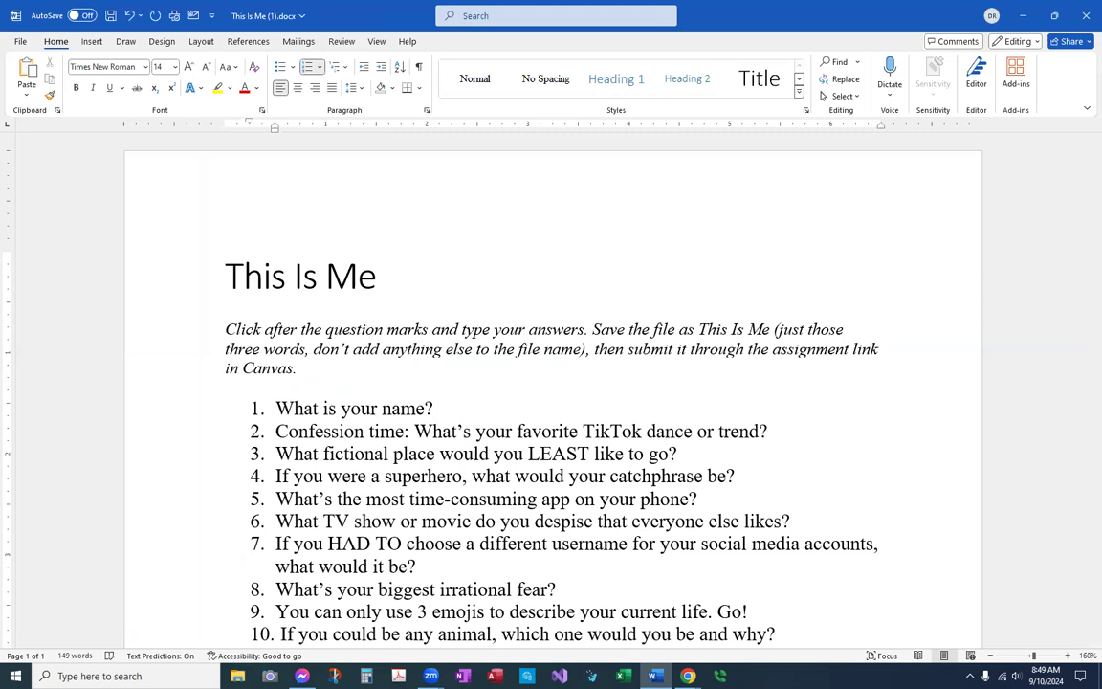
- Save a copy of the document in the Downloads folder under the name Practice File and close Word
{"action": "left_click", "coordinate": [20, 43]}
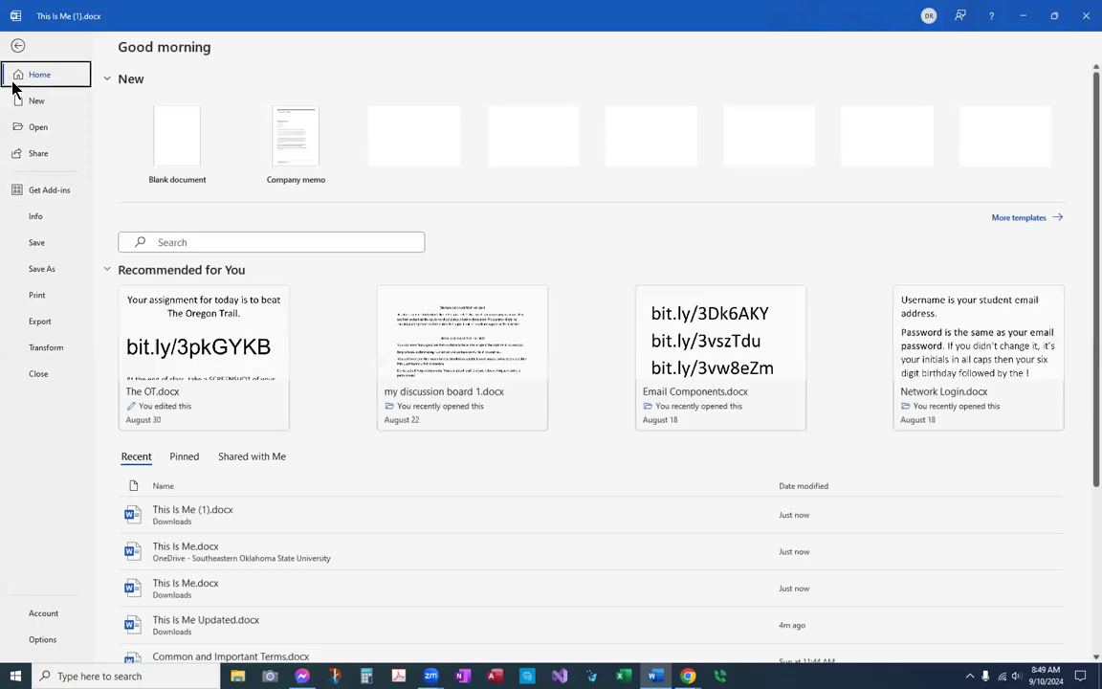
{"action": "left_click", "coordinate": [43, 273]}
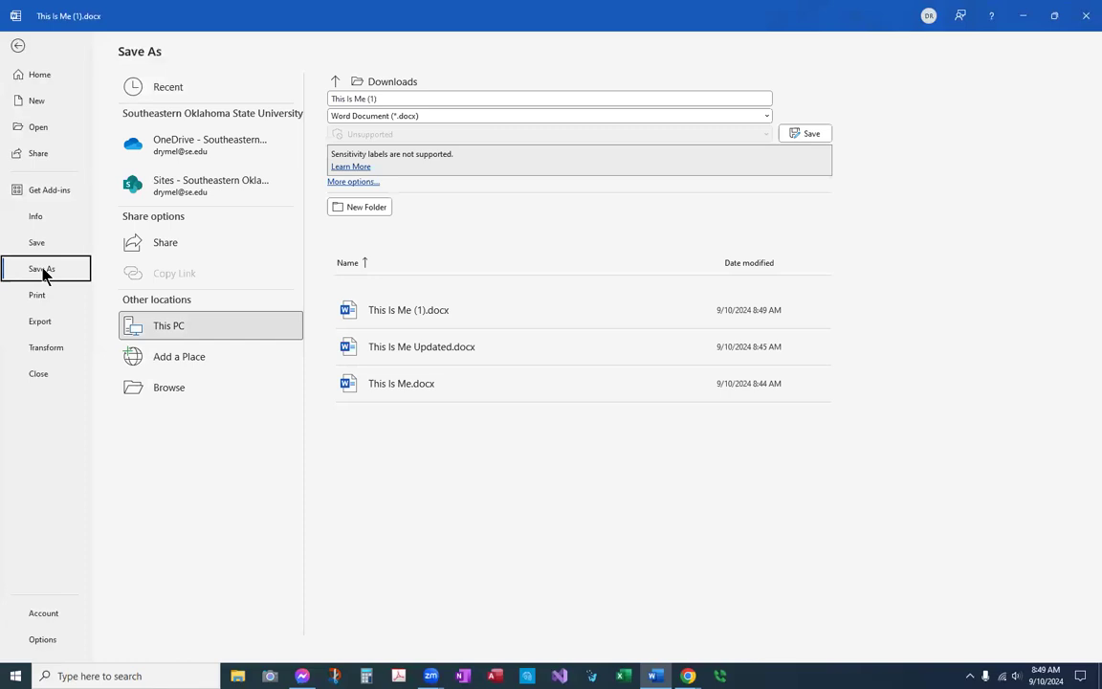
{"action": "left_click", "coordinate": [170, 392]}
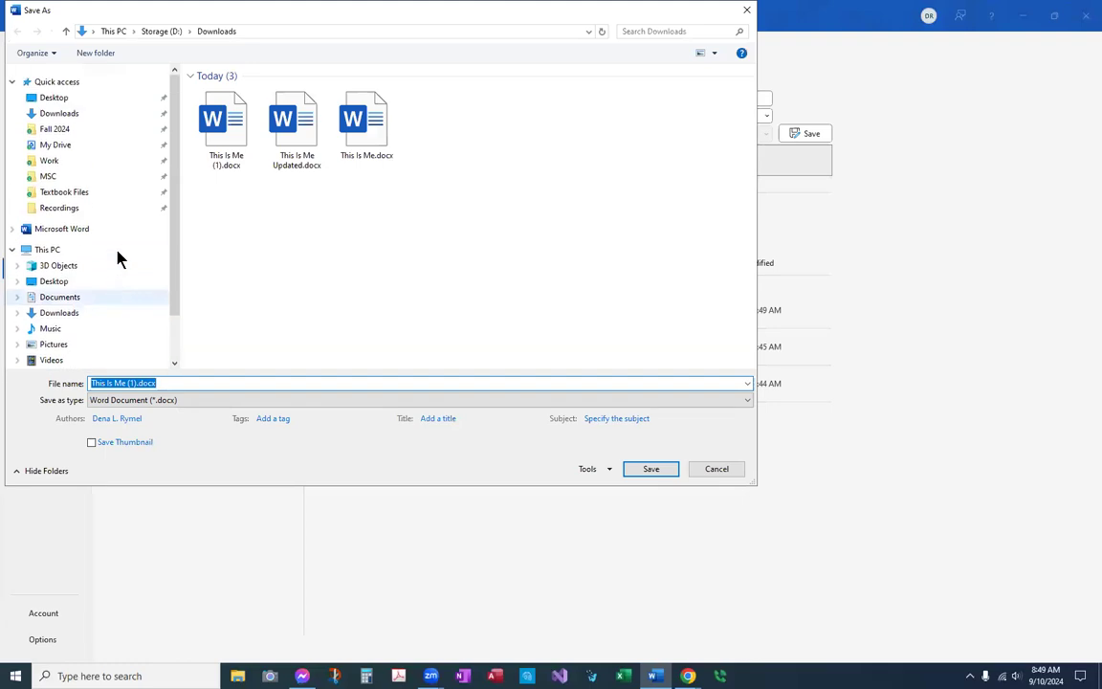
{"action": "left_click", "coordinate": [51, 115]}
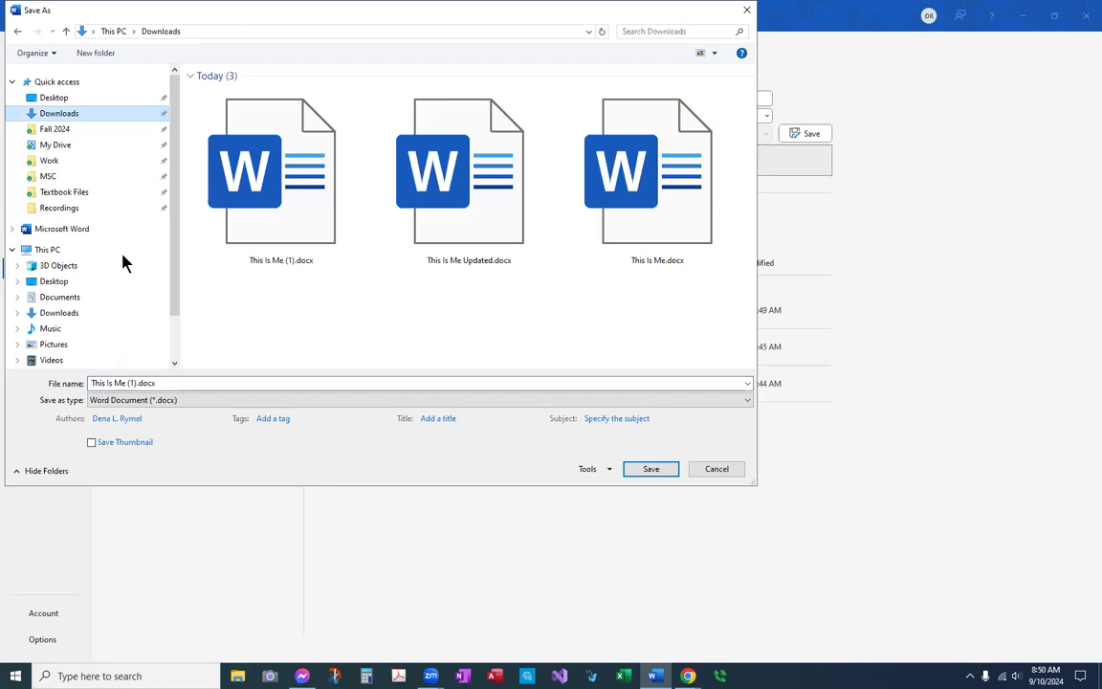
{"action": "left_click", "coordinate": [137, 383]}
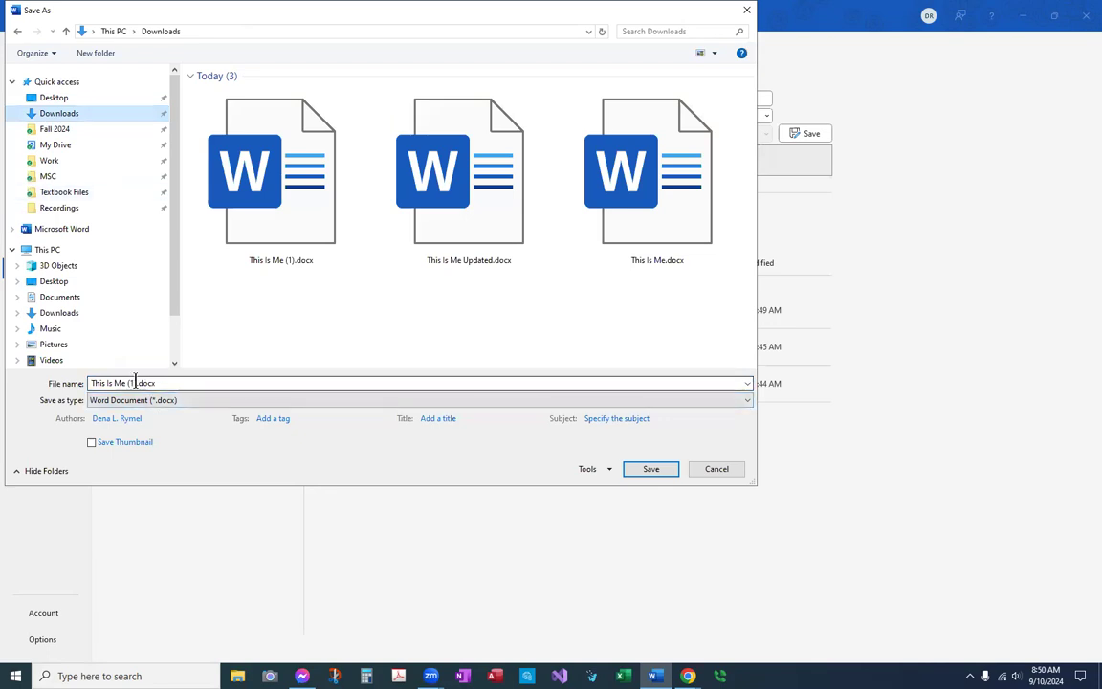
{"action": "left_click", "coordinate": [136, 382]}
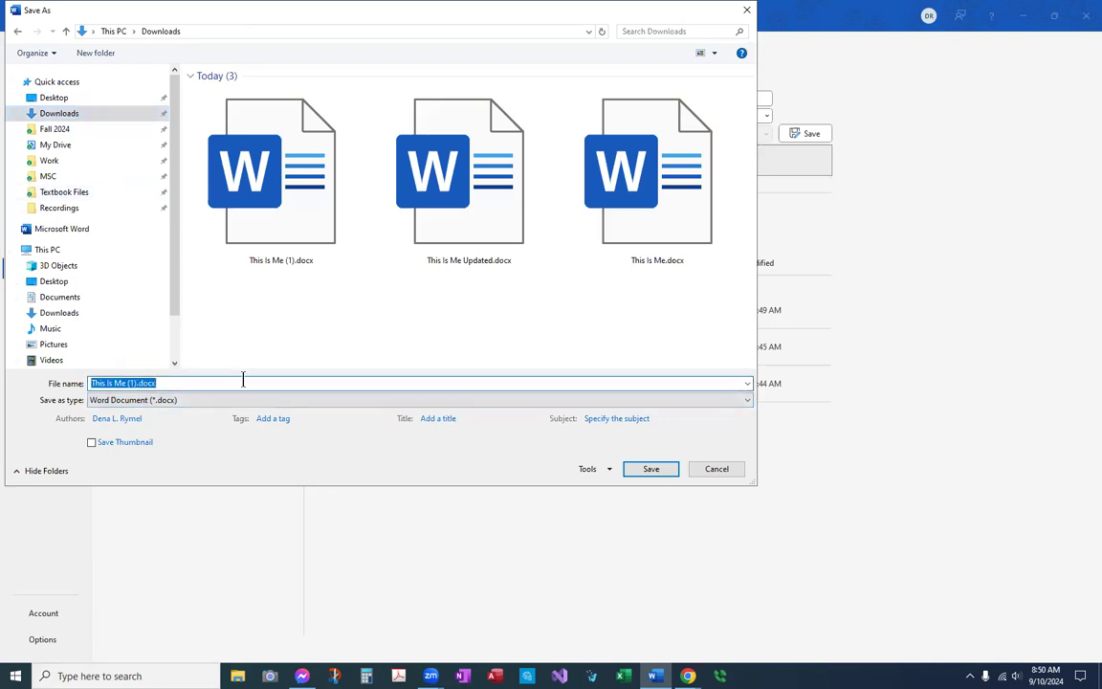
{"action": "type", "text": "Practice "}
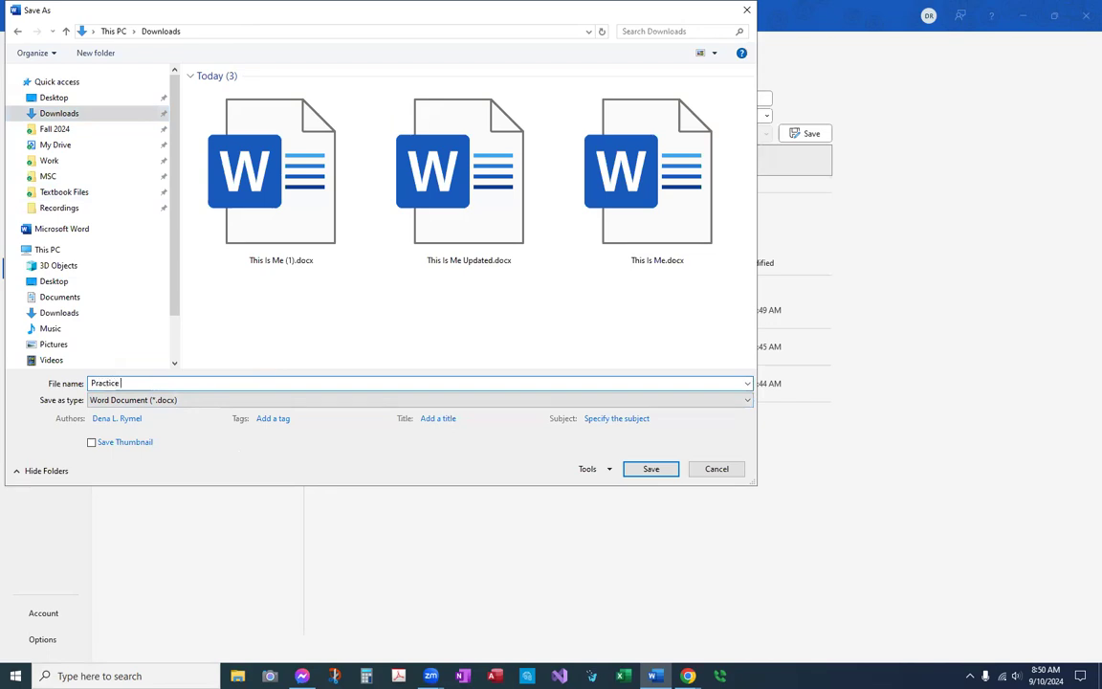
{"action": "type", "text": "File"}
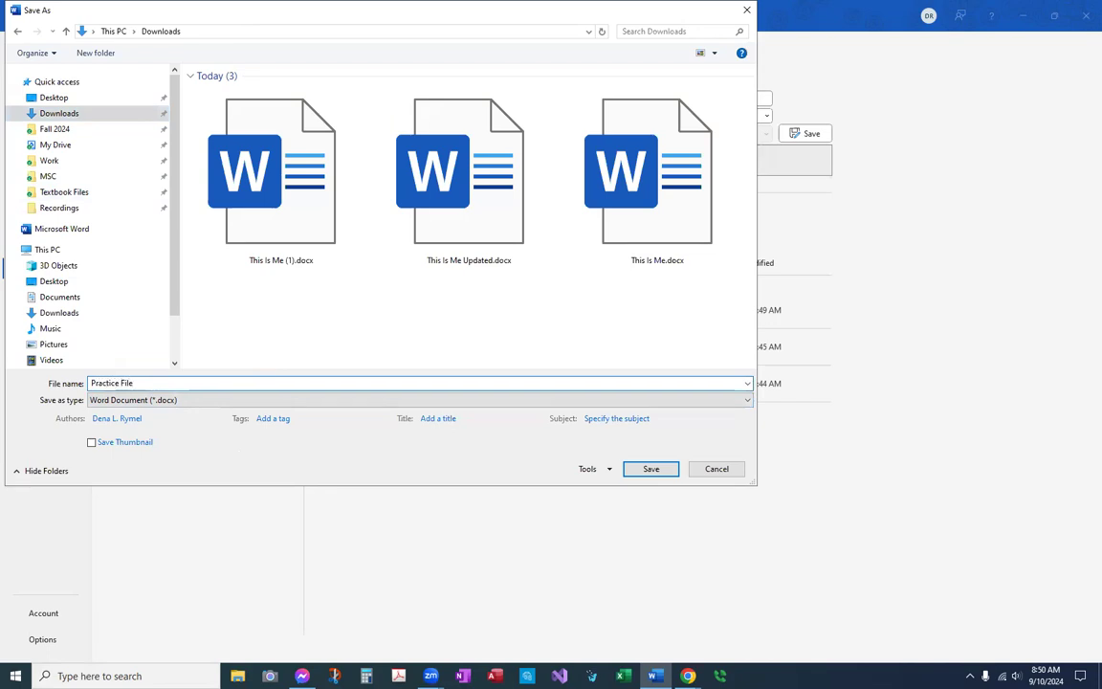
{"action": "left_click", "coordinate": [660, 473]}
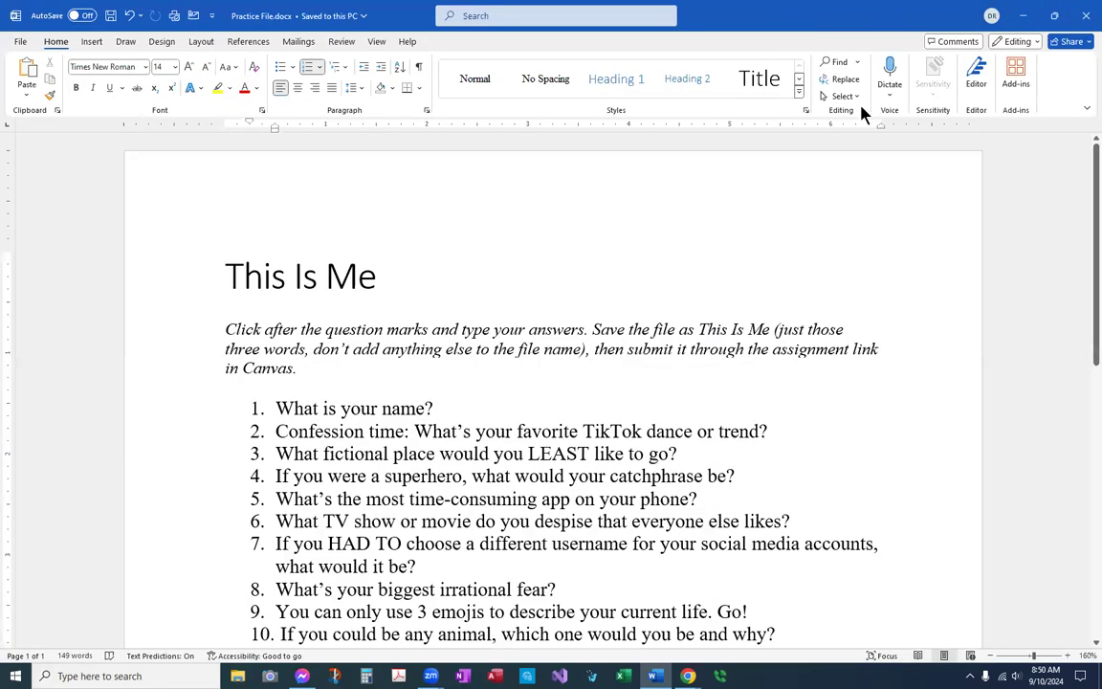
{"action": "left_click", "coordinate": [1086, 12]}
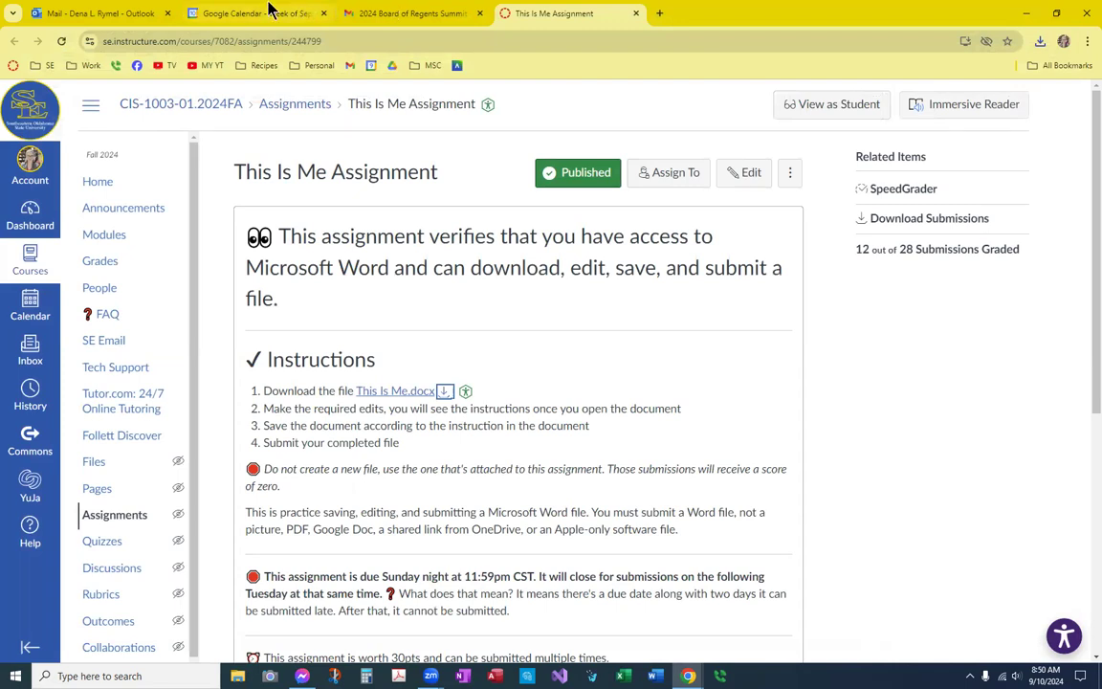
- Switch to Outlook and start a new email message with the cursor in the empty body above the signature
{"action": "left_click", "coordinate": [128, 11]}
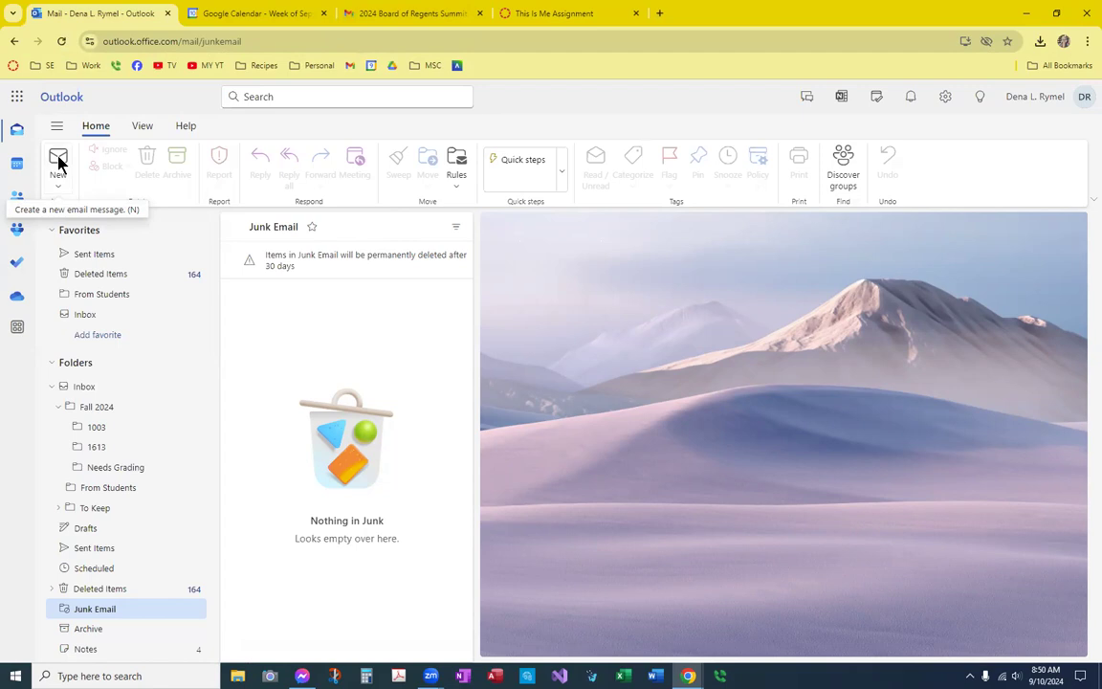
{"action": "left_click", "coordinate": [572, 13]}
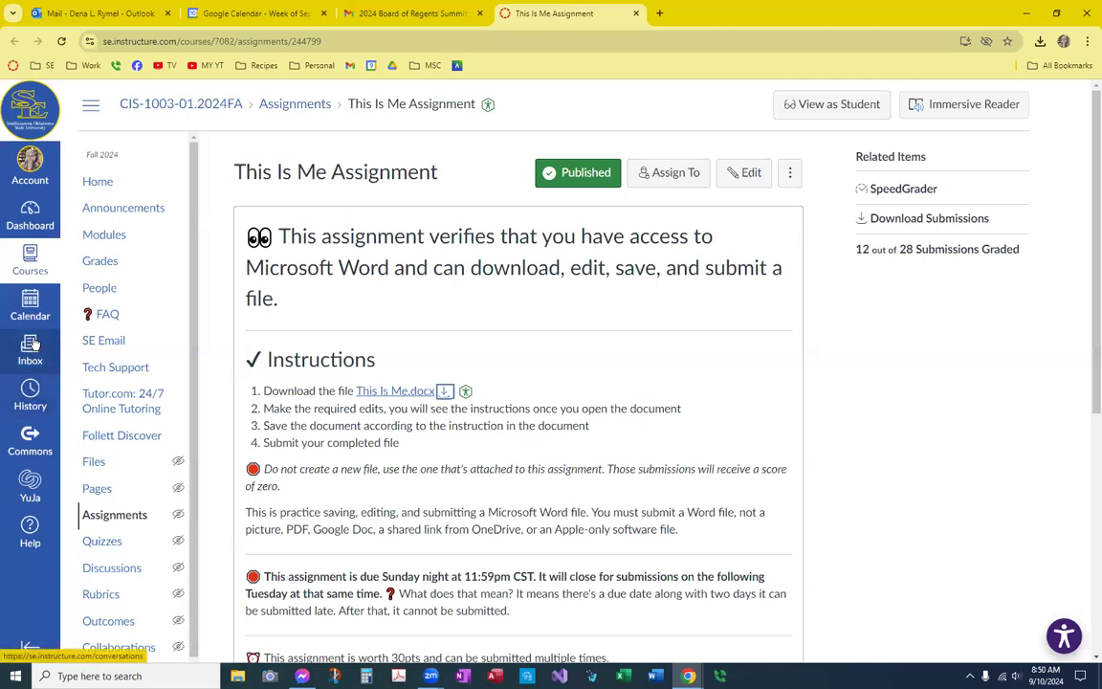
{"action": "left_click", "coordinate": [98, 14]}
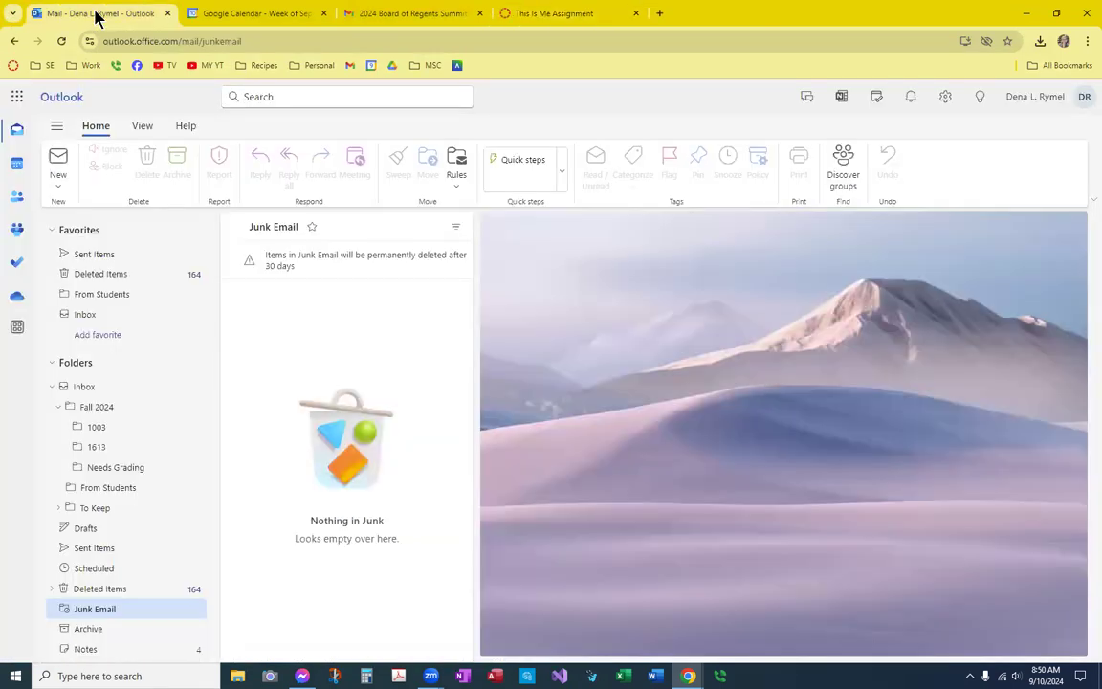
{"action": "left_click", "coordinate": [58, 168]}
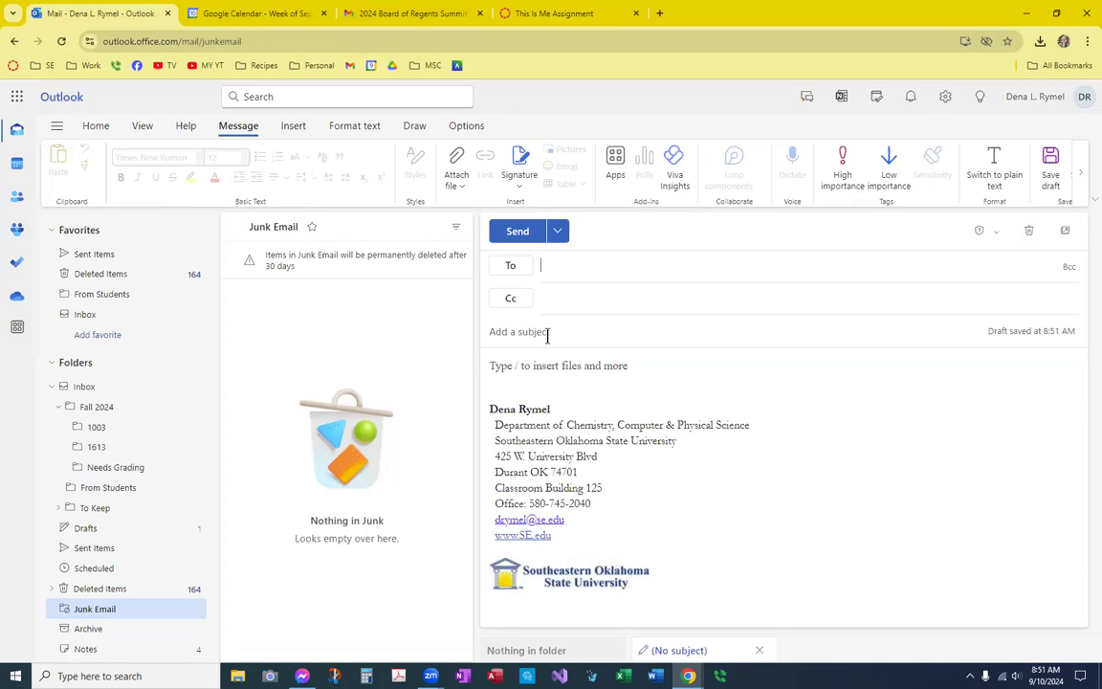
{"action": "left_click", "coordinate": [524, 366]}
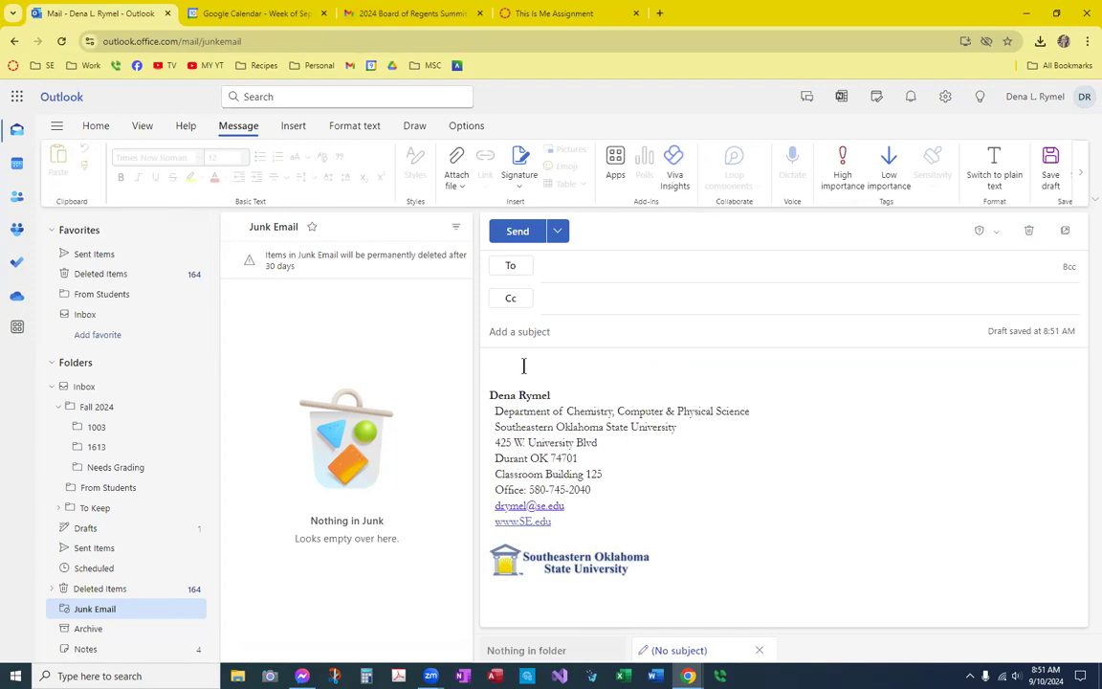
- Attach Practice File.docx from the computer's Downloads folder to the new email
{"action": "left_click", "coordinate": [463, 190]}
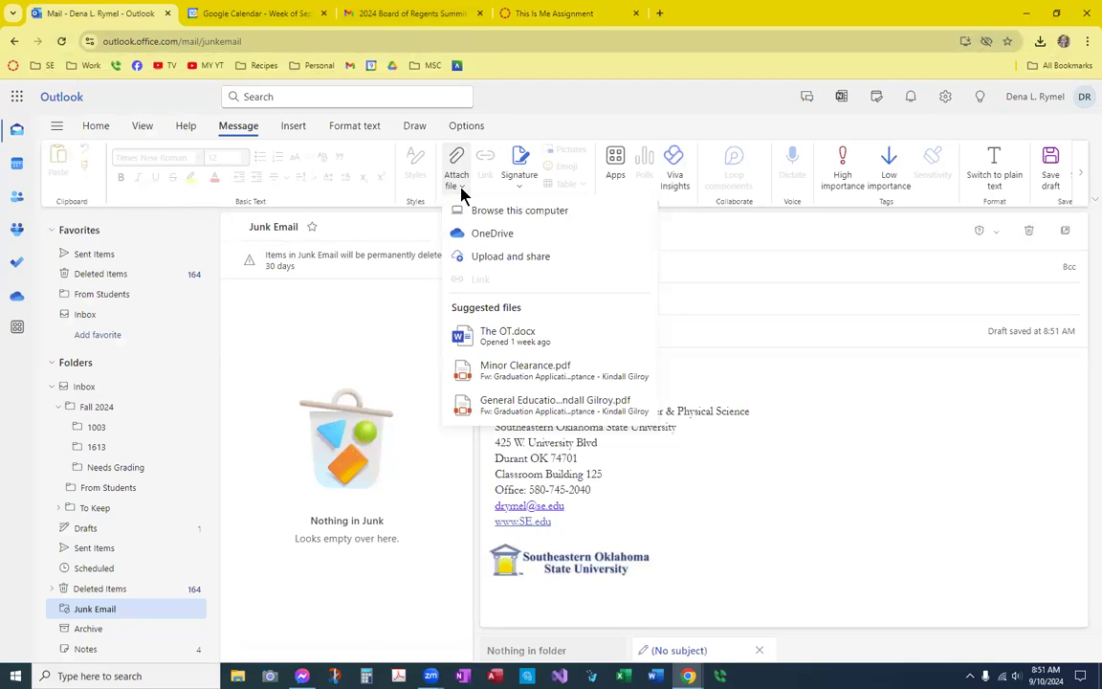
{"action": "left_click", "coordinate": [871, 478]}
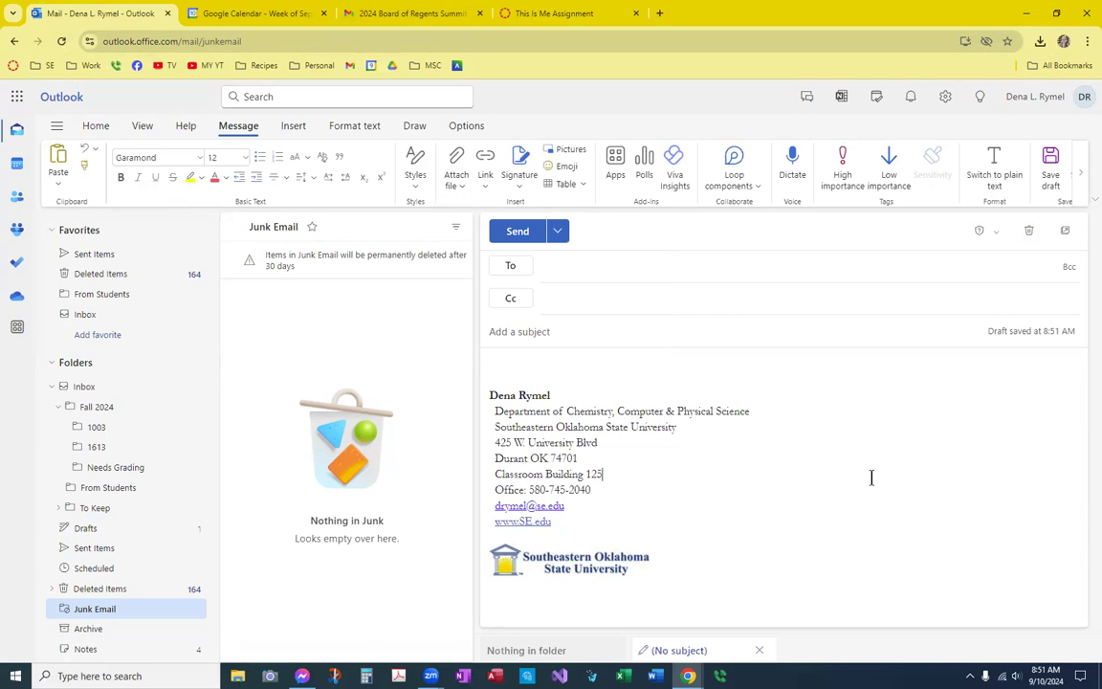
{"action": "left_click", "coordinate": [458, 159]}
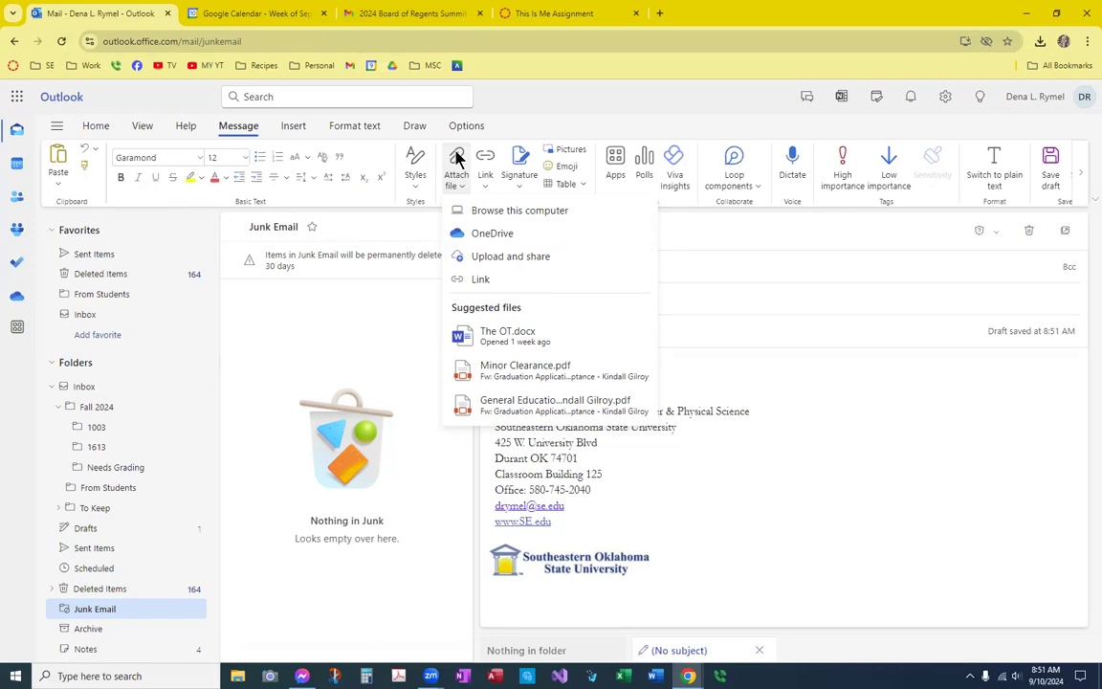
{"action": "left_click", "coordinate": [502, 213]}
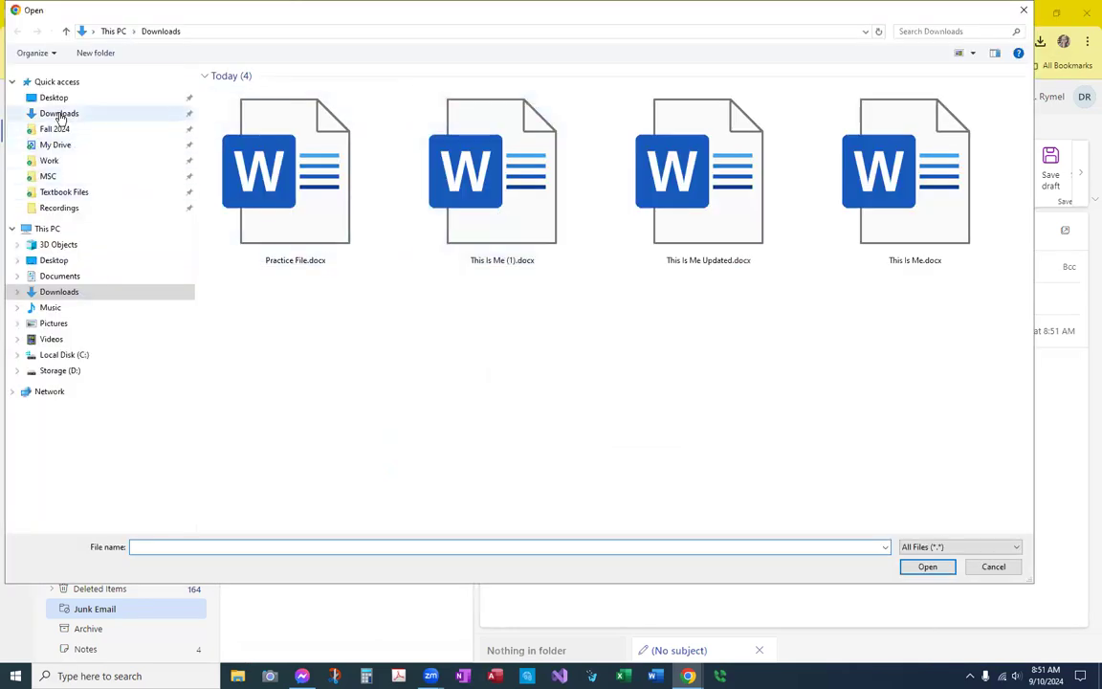
{"action": "left_click", "coordinate": [59, 114]}
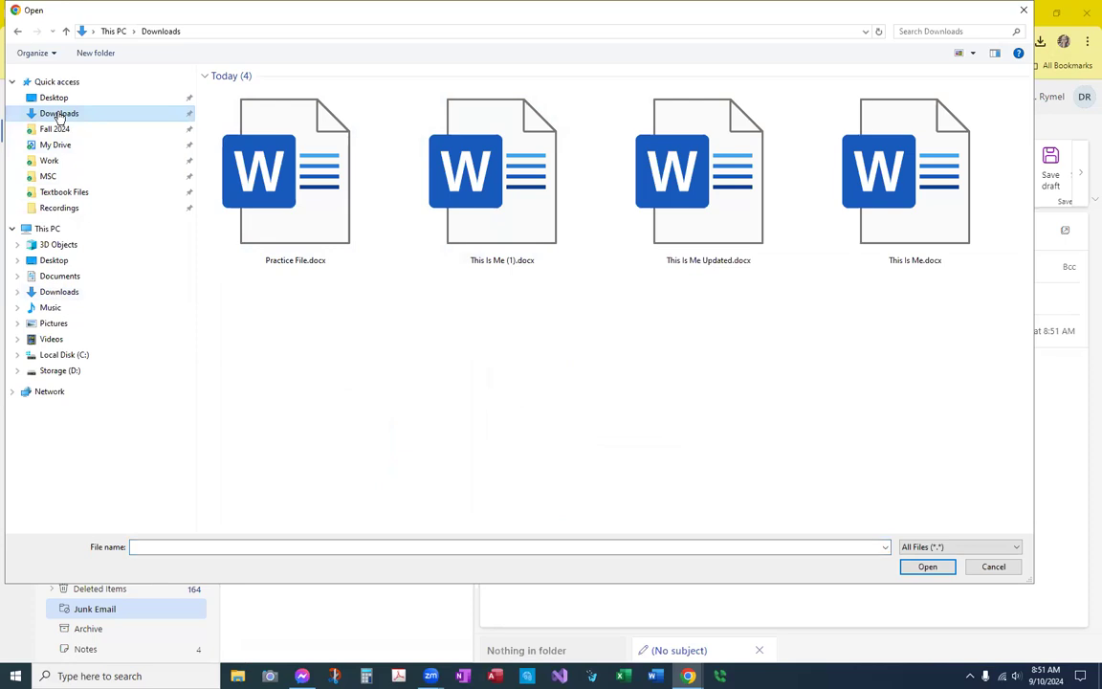
{"action": "double_click", "coordinate": [283, 160]}
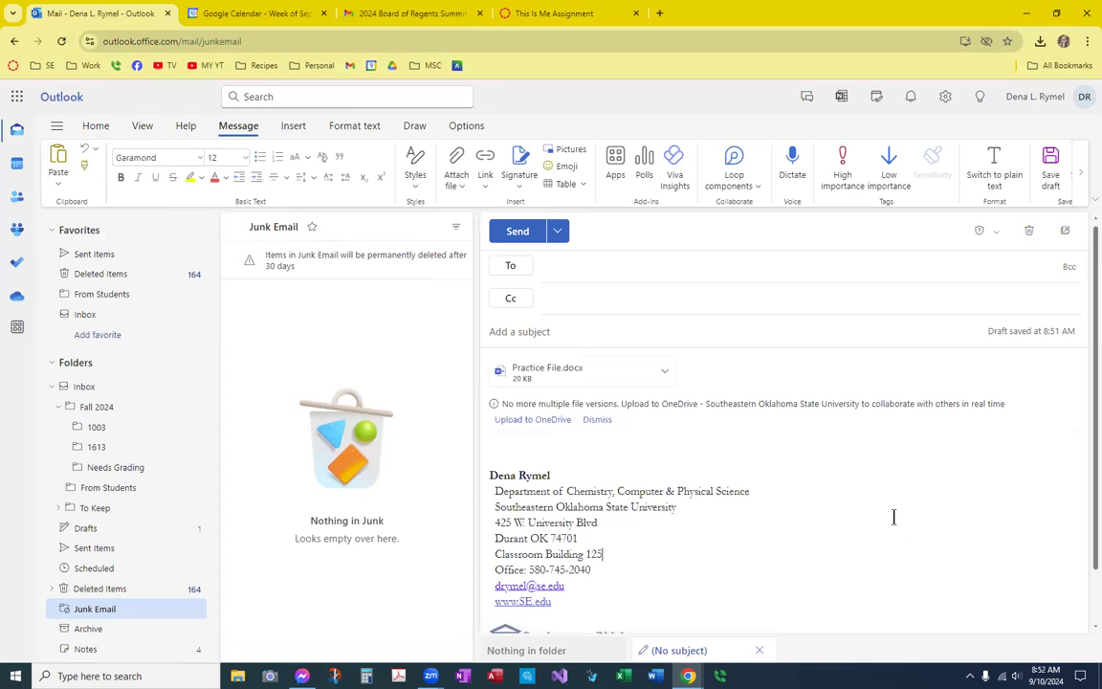
{"action": "left_click", "coordinate": [666, 374]}
{"action": "key", "text": "Escape"}
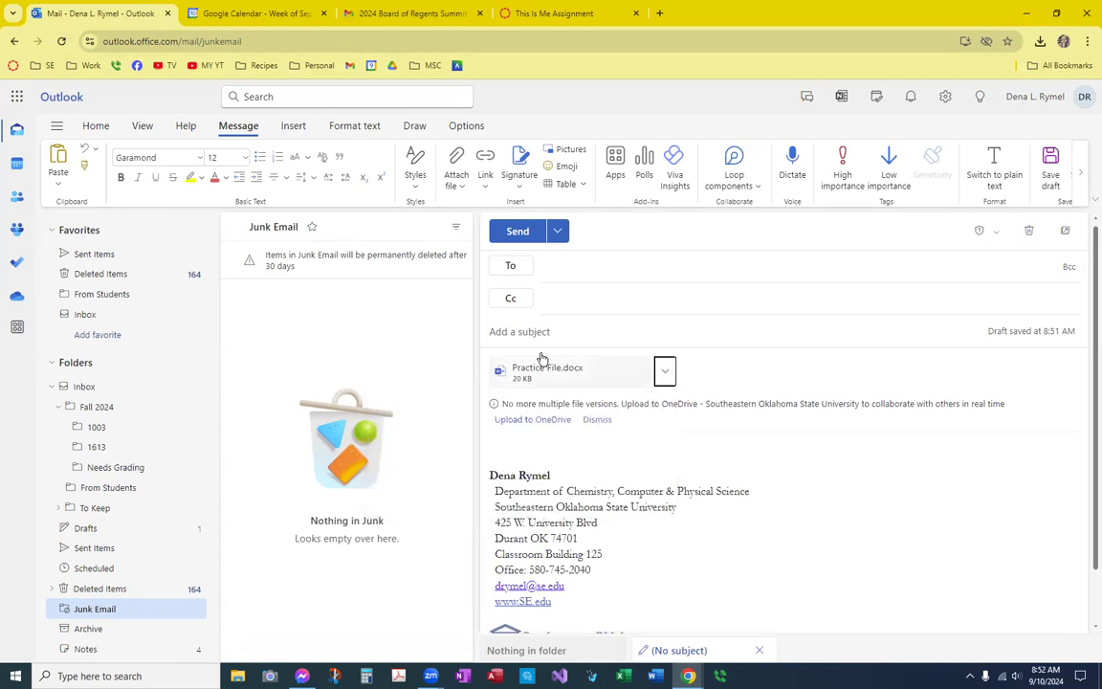
{"action": "left_click", "coordinate": [578, 446]}
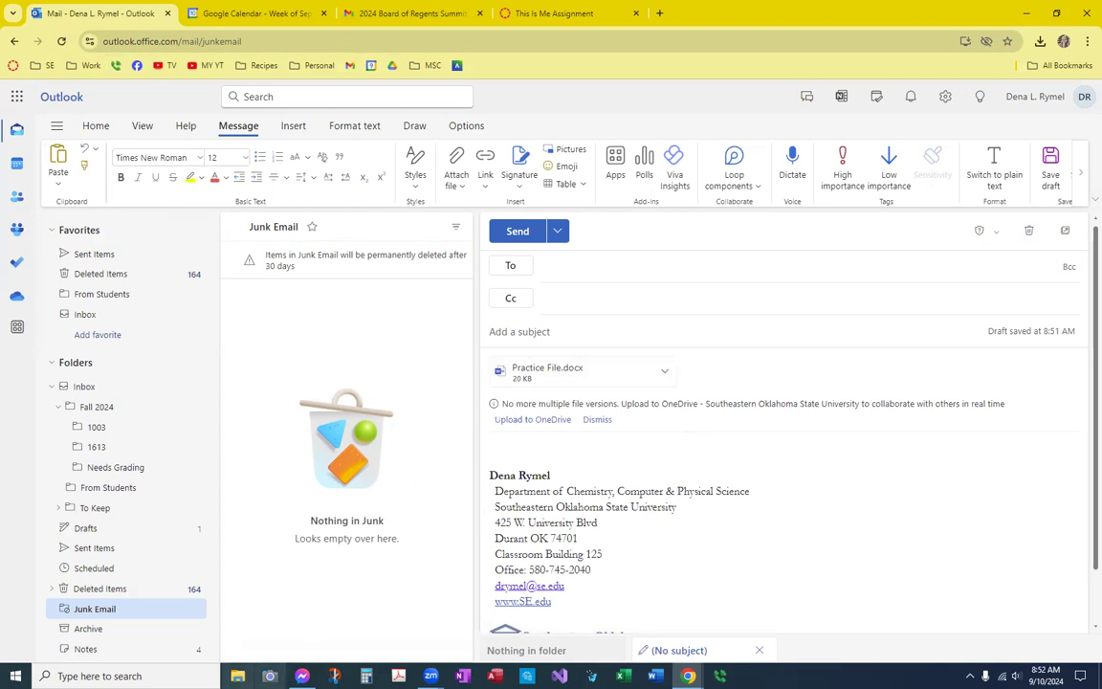
- Look at the files in the Downloads folder in File Explorer and close the window
{"action": "key", "text": "super+e"}
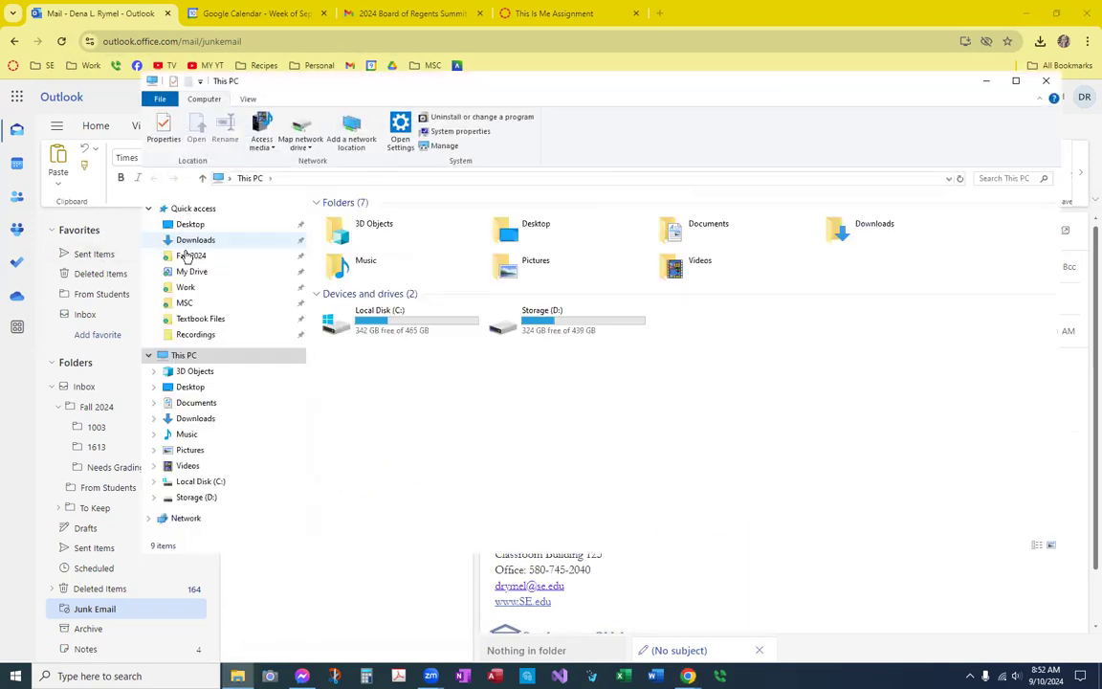
{"action": "left_click", "coordinate": [195, 240]}
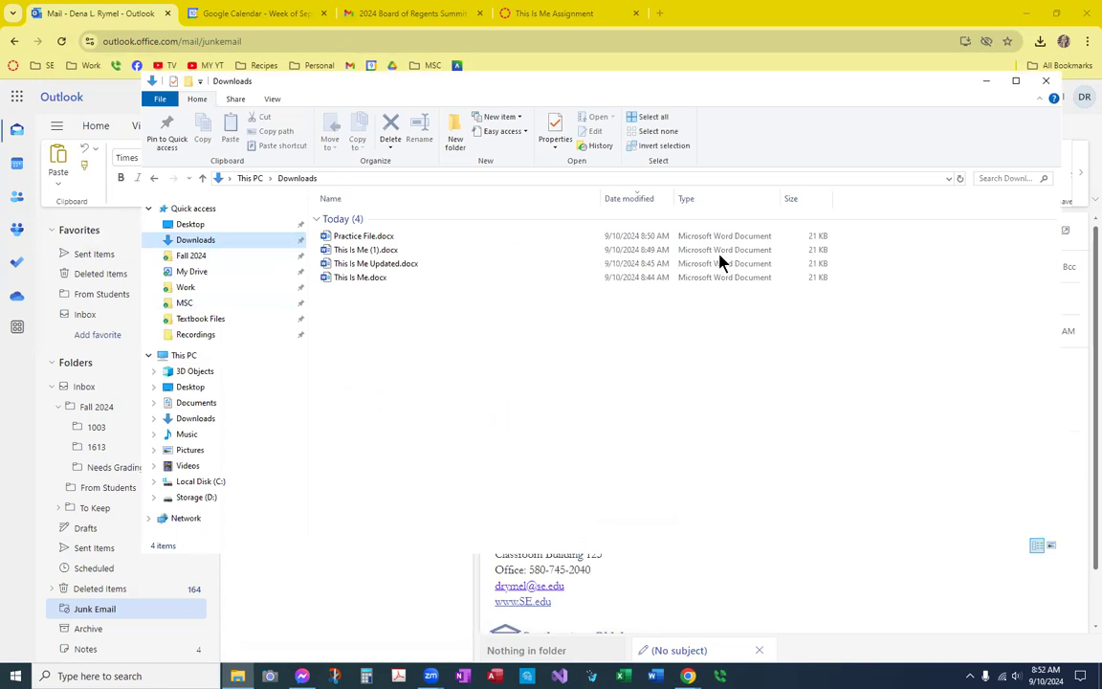
{"action": "left_click", "coordinate": [1046, 80]}
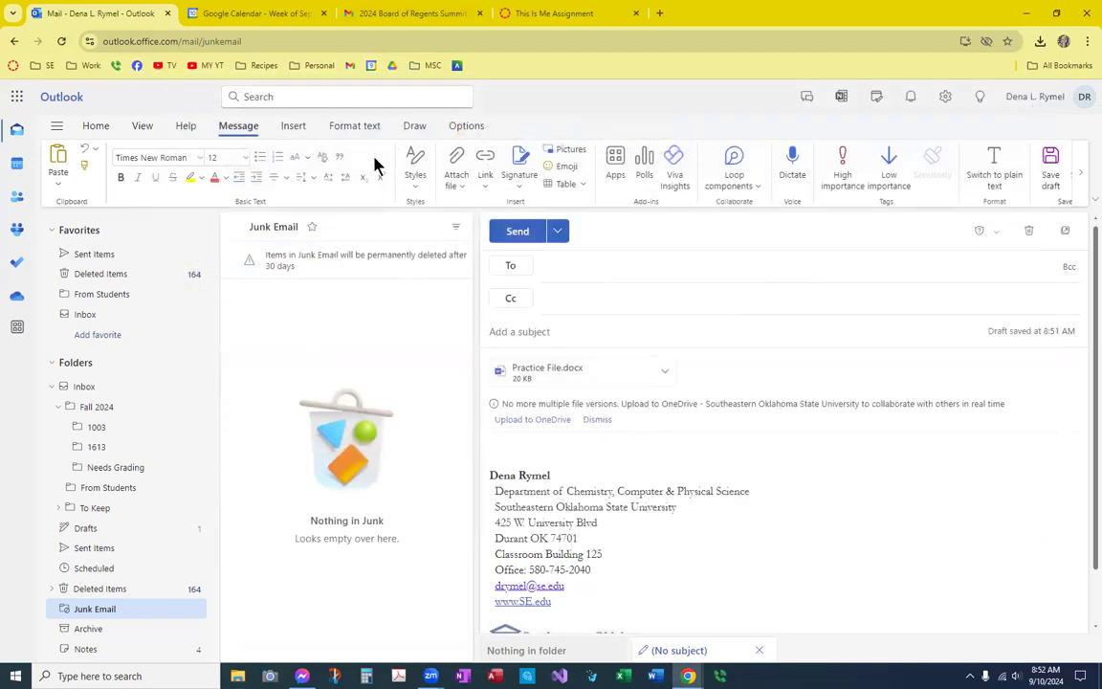
- Attach Email Components.docx from the recent OneDrive files to the email as a copy
{"action": "left_click", "coordinate": [455, 164]}
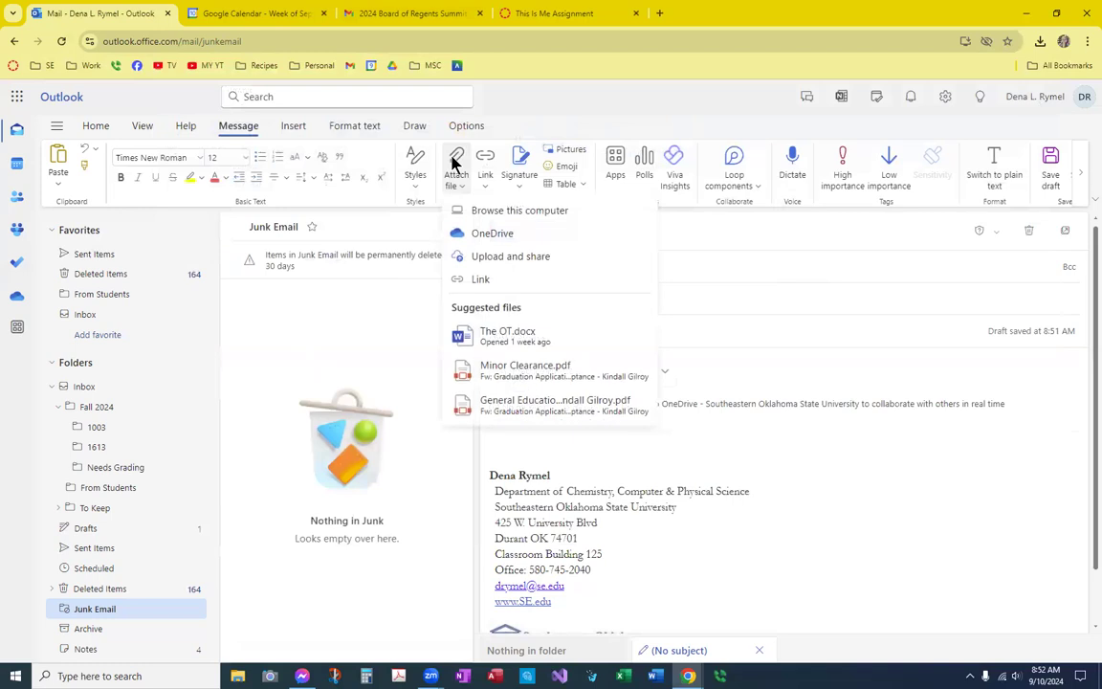
{"action": "left_click", "coordinate": [504, 238]}
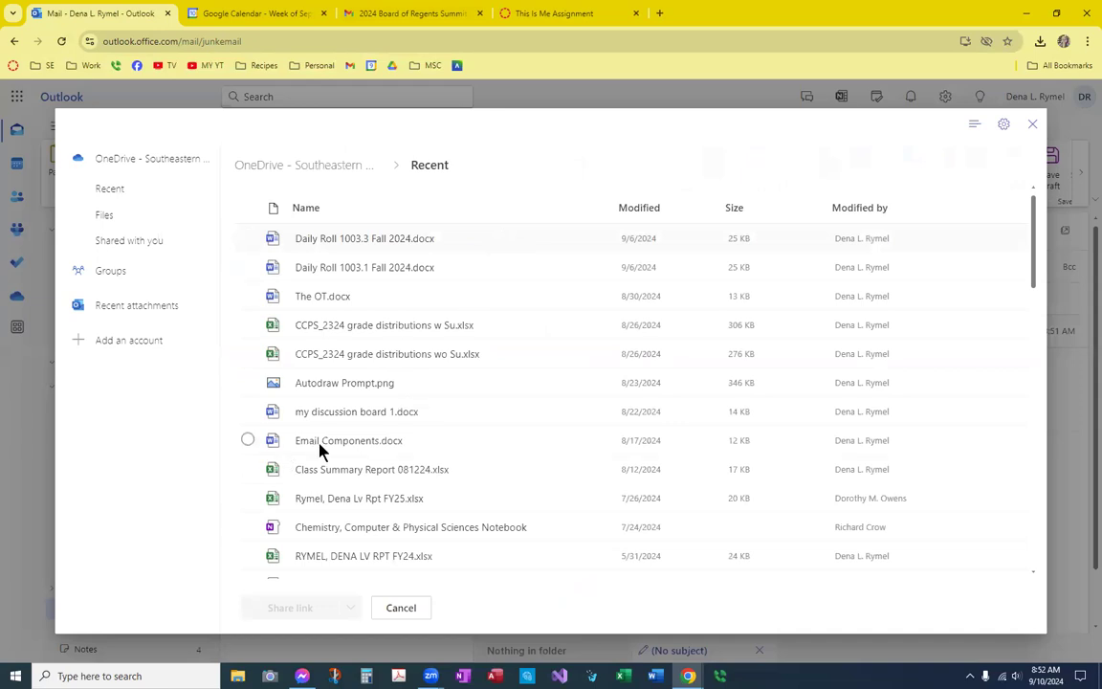
{"action": "left_click", "coordinate": [248, 441]}
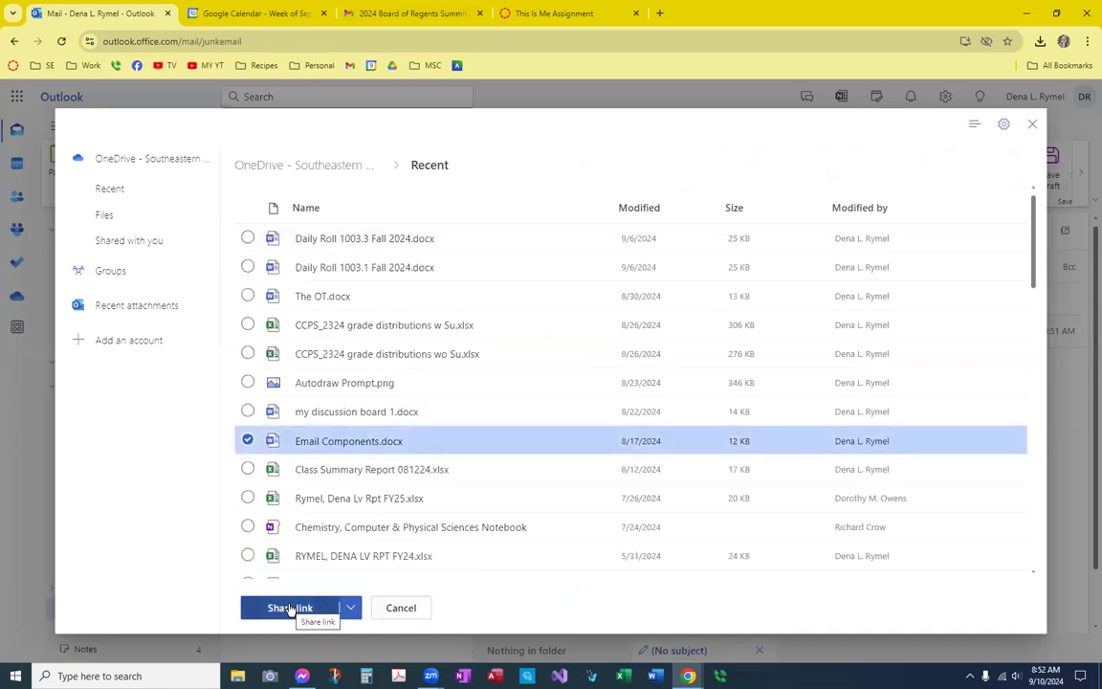
{"action": "left_click", "coordinate": [348, 606]}
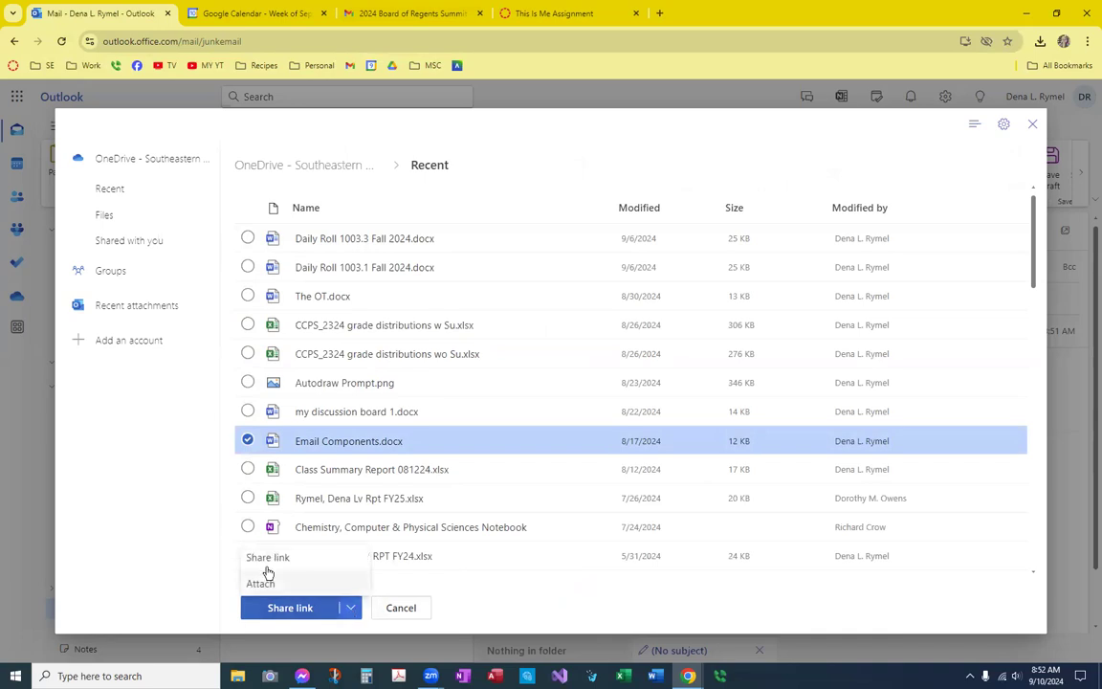
{"action": "left_click", "coordinate": [262, 582]}
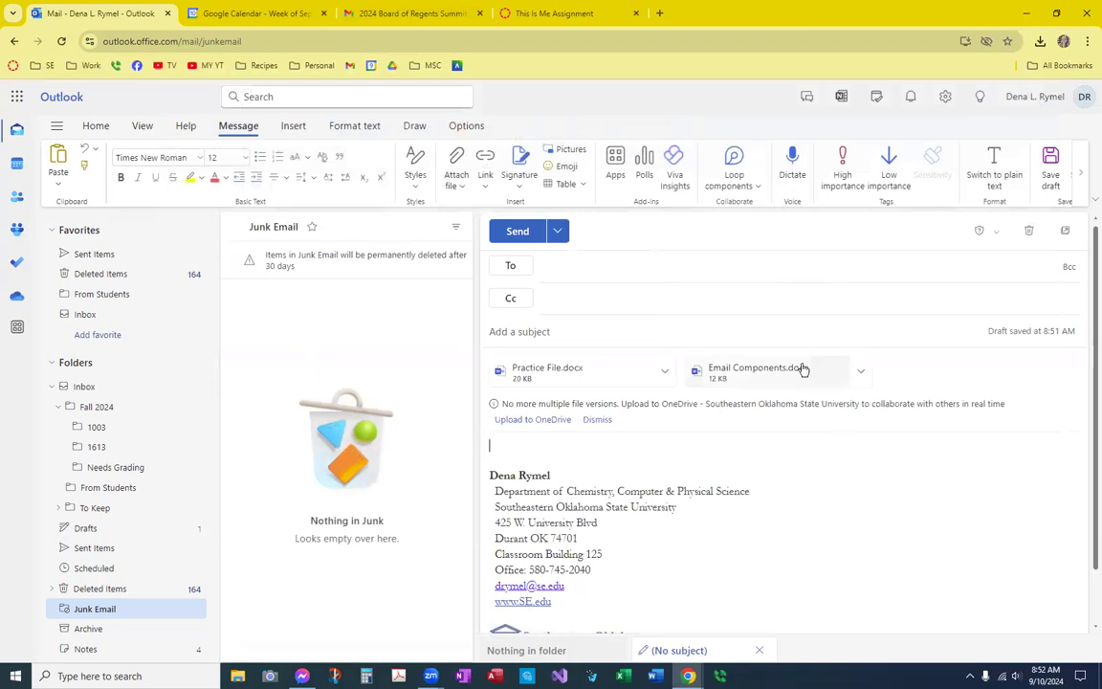
- Add Email Components.docx from the recent OneDrive files to the email as a shared link
{"action": "left_click", "coordinate": [455, 158]}
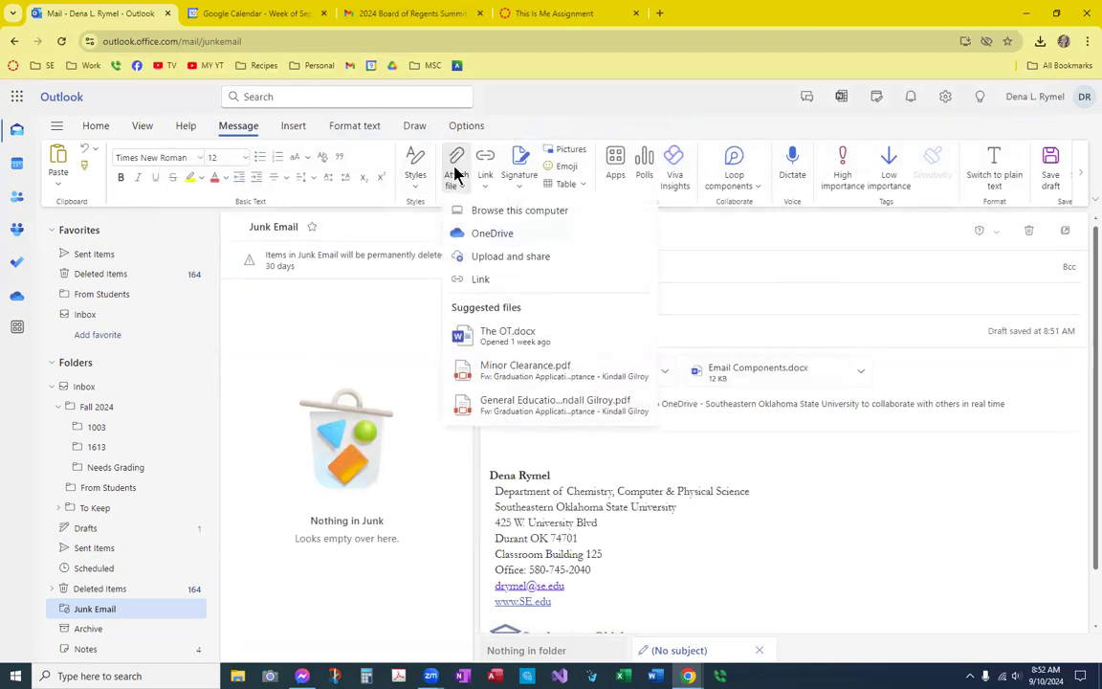
{"action": "left_click", "coordinate": [492, 235]}
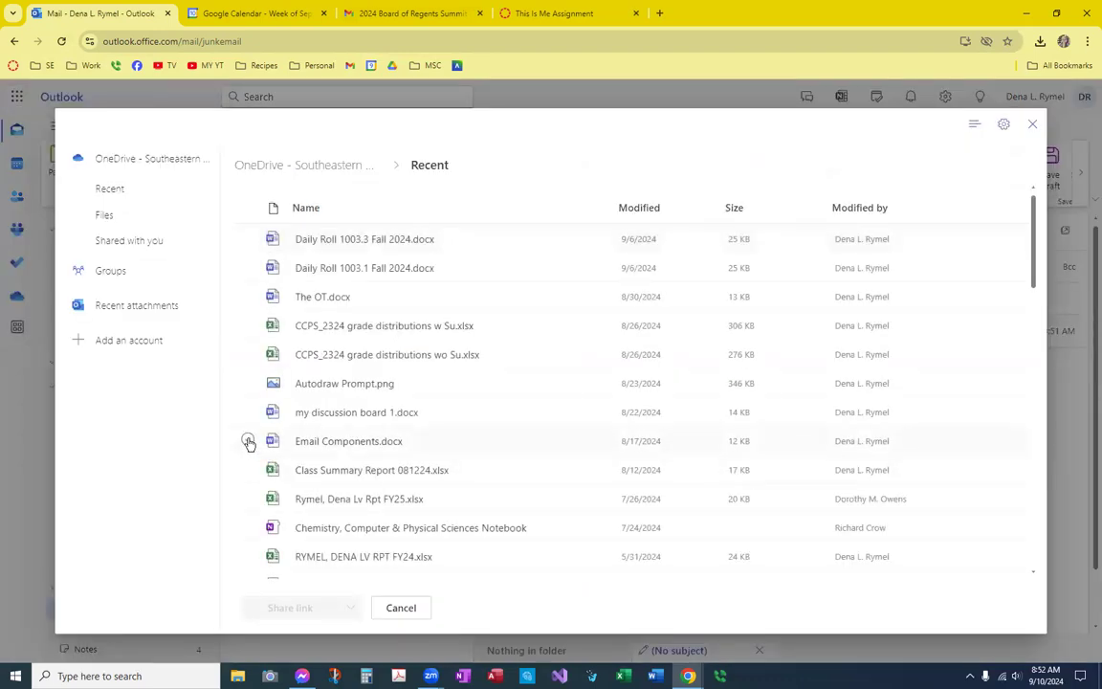
{"action": "left_click", "coordinate": [249, 442]}
{"action": "left_click", "coordinate": [297, 606]}
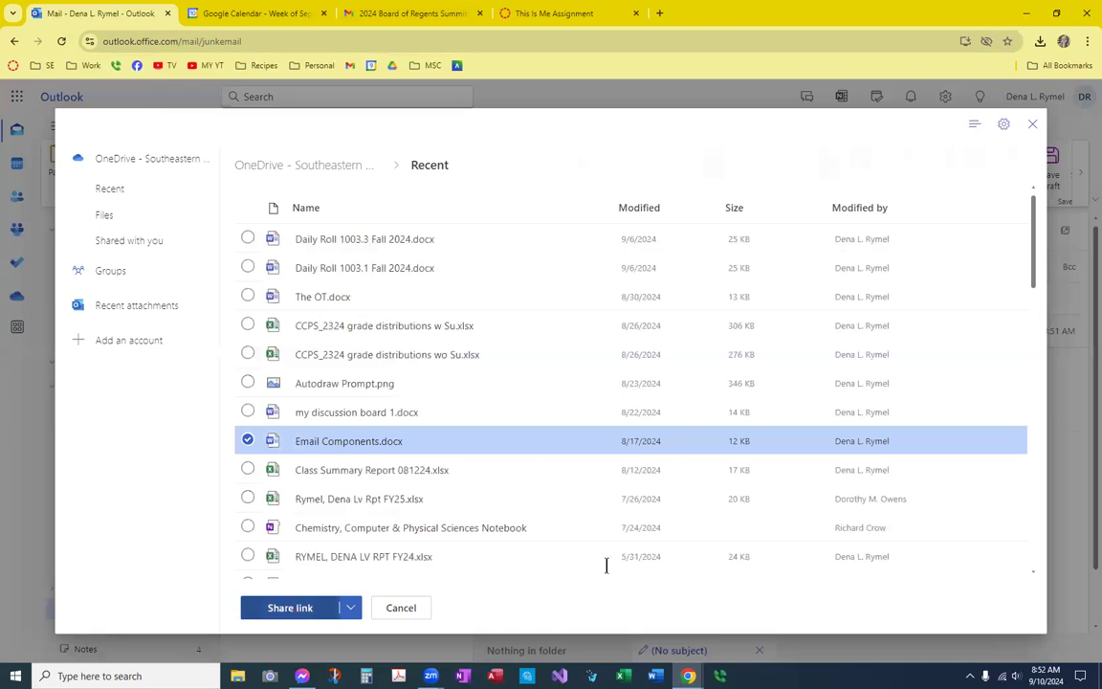